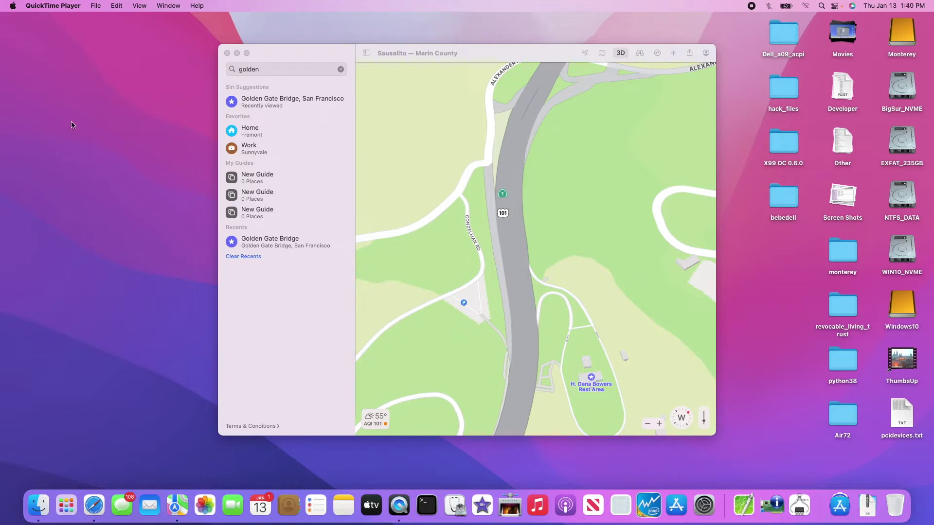
- Open the Bluetooth status menu in the menu bar
{"action": "left_click", "coordinate": [769, 6]}
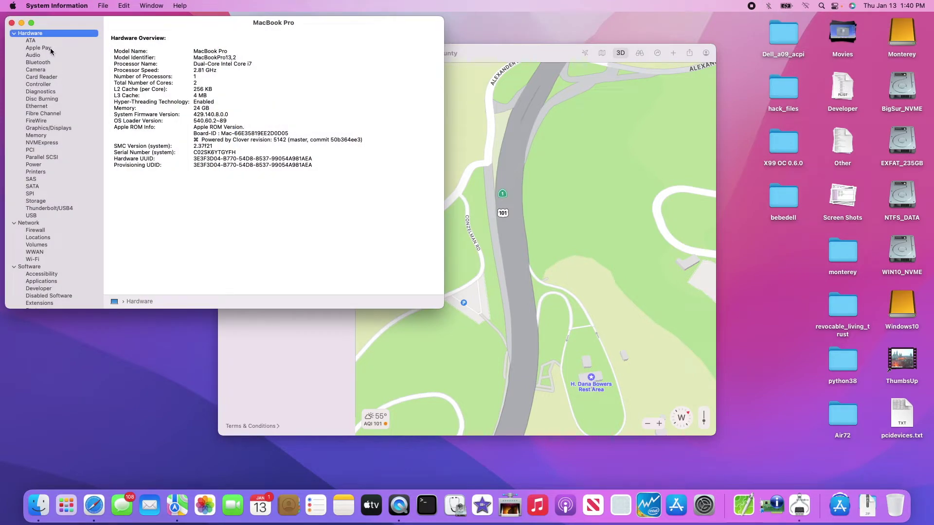
- View the Audio, Bluetooth, Camera, Ethernet and Graphics/Displays reports in System Information
{"action": "left_click", "coordinate": [51, 56]}
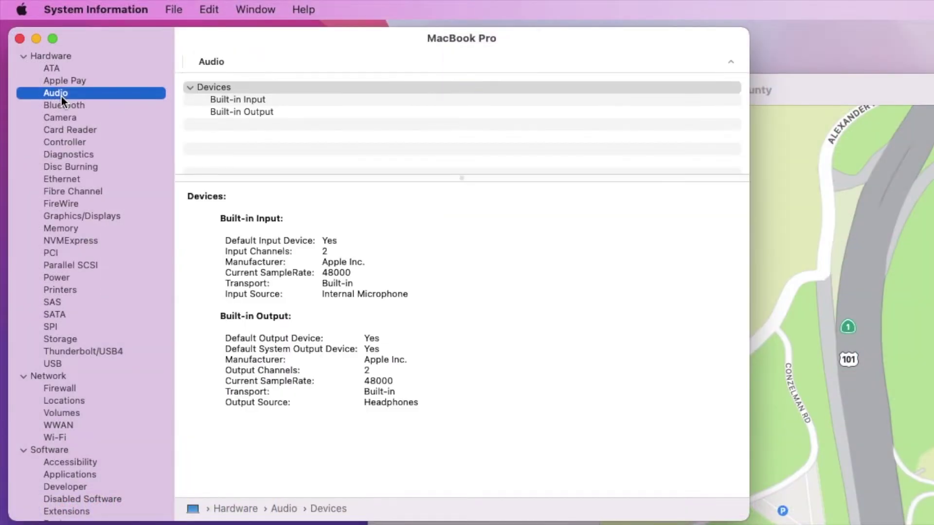
{"action": "left_click", "coordinate": [64, 106]}
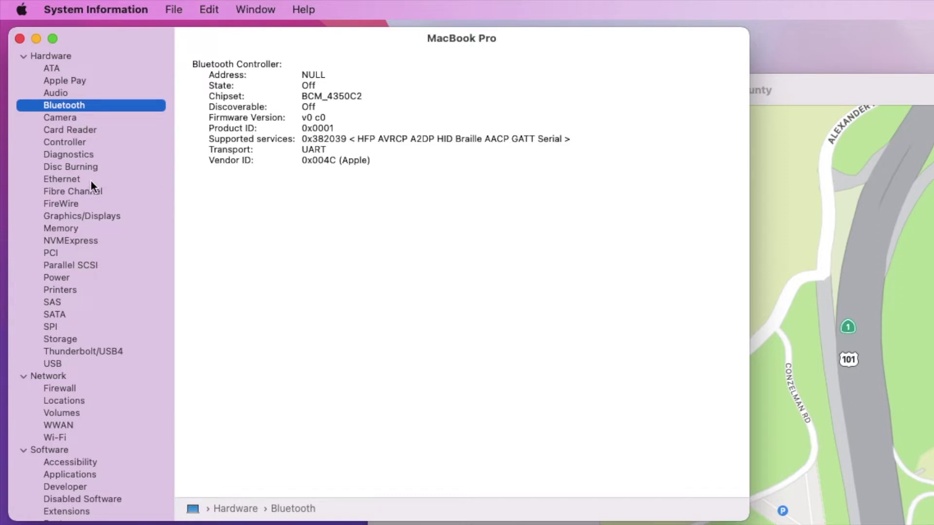
{"action": "left_click", "coordinate": [79, 119]}
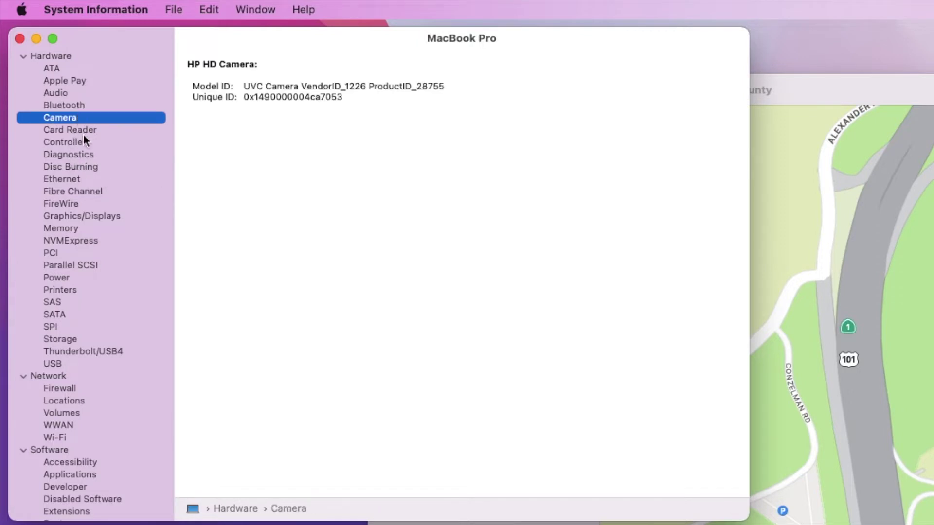
{"action": "left_click", "coordinate": [66, 180]}
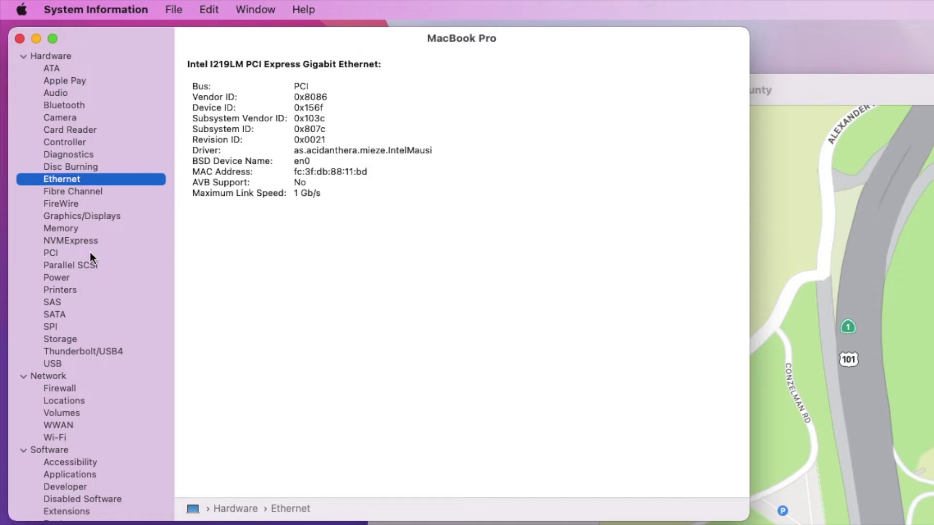
{"action": "left_click", "coordinate": [91, 215]}
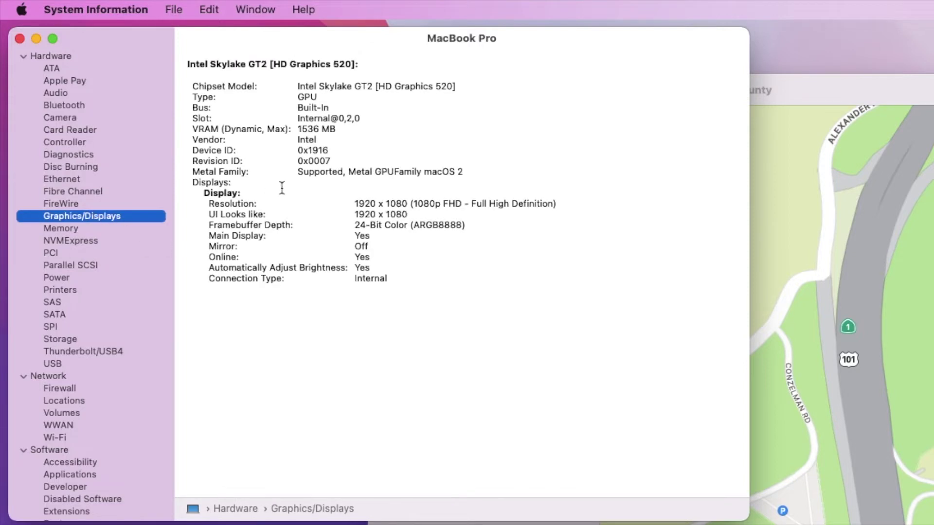
- View the NVMExpress SSD details, the USB device tree and the Wi-Fi report
{"action": "left_click", "coordinate": [79, 237]}
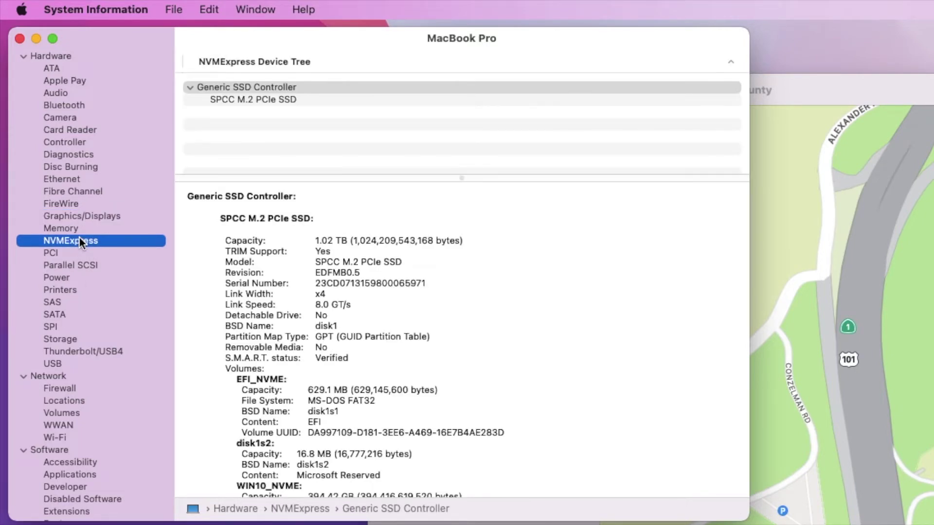
{"action": "key", "text": "Tab"}
{"action": "key", "text": "Down"}
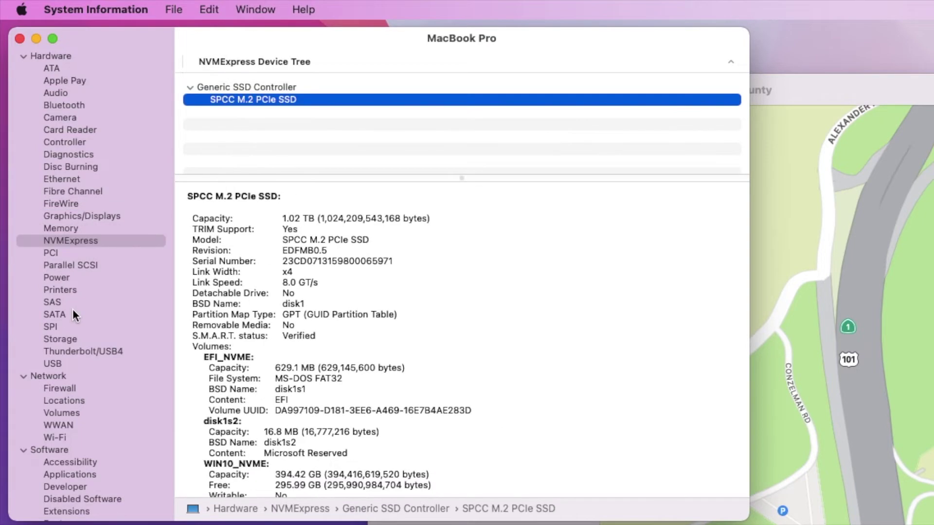
{"action": "left_click", "coordinate": [54, 364]}
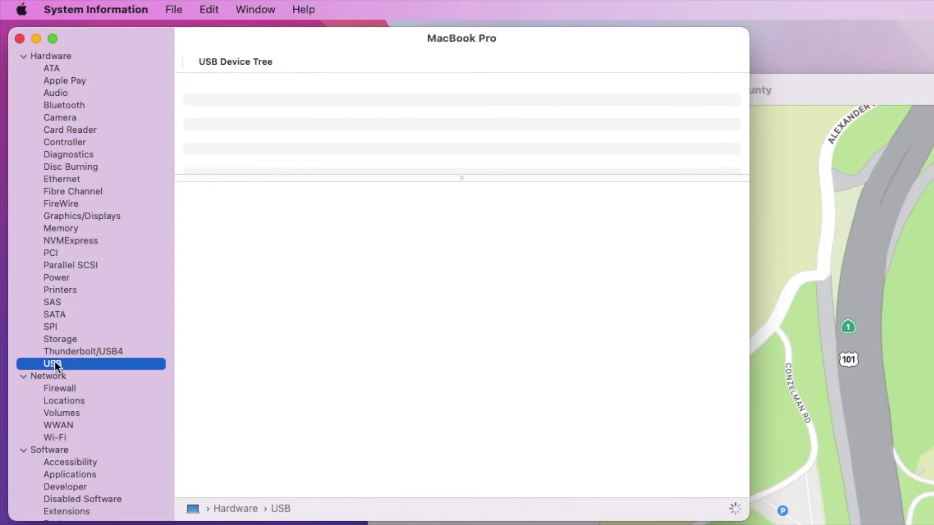
{"action": "left_click", "coordinate": [62, 438]}
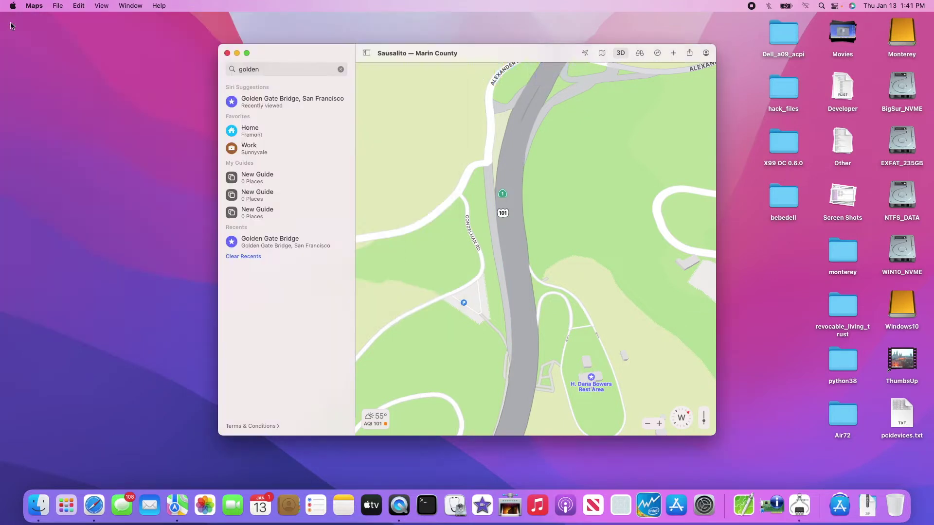
- Close System Information and Maps after tilting the map to 3D, then check the battery status
{"action": "left_click", "coordinate": [12, 23]}
{"action": "left_click", "coordinate": [620, 54]}
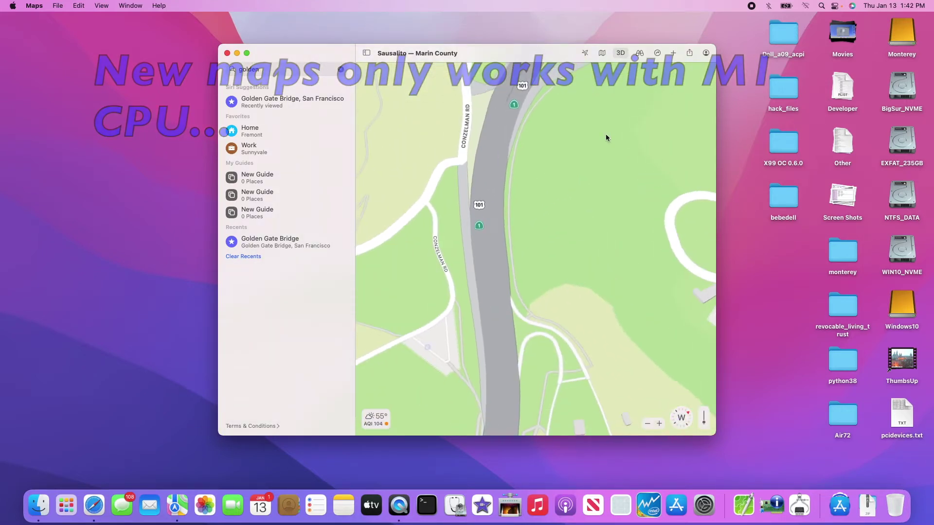
{"action": "left_click", "coordinate": [227, 53]}
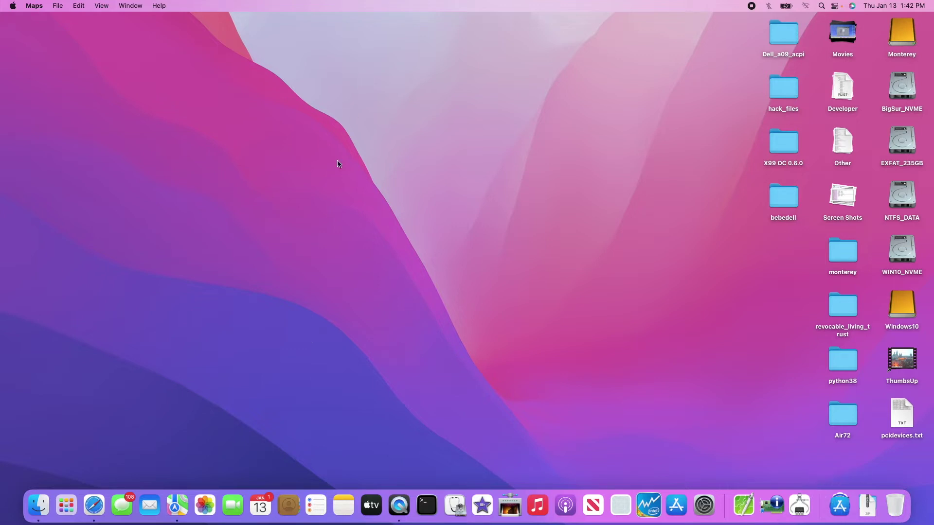
{"action": "left_click", "coordinate": [786, 7]}
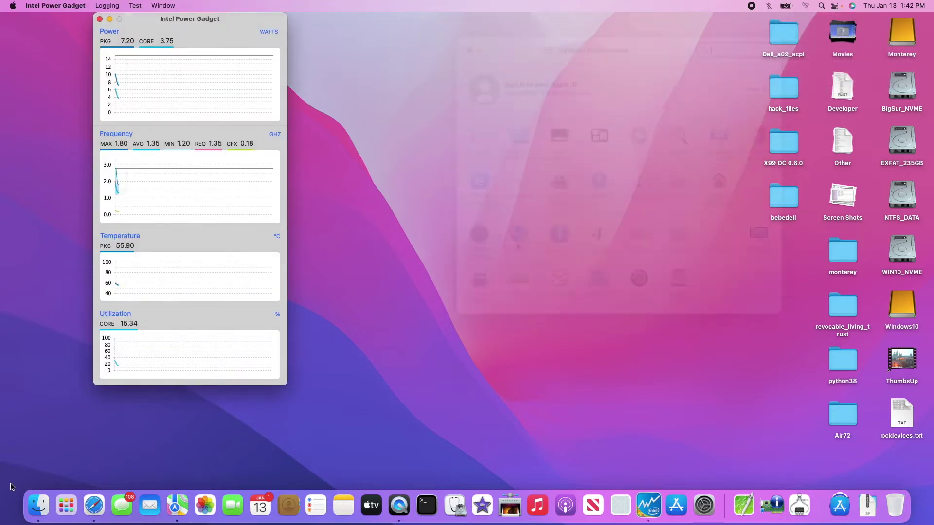
- Review the Ethernet and Wi-Fi network settings, then return to the preferences overview
{"action": "left_click", "coordinate": [519, 240]}
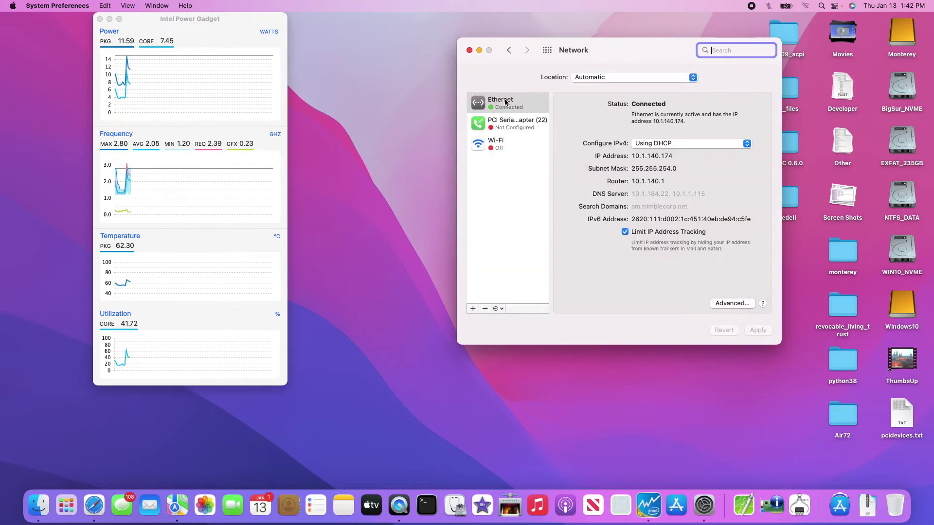
{"action": "left_click", "coordinate": [494, 141]}
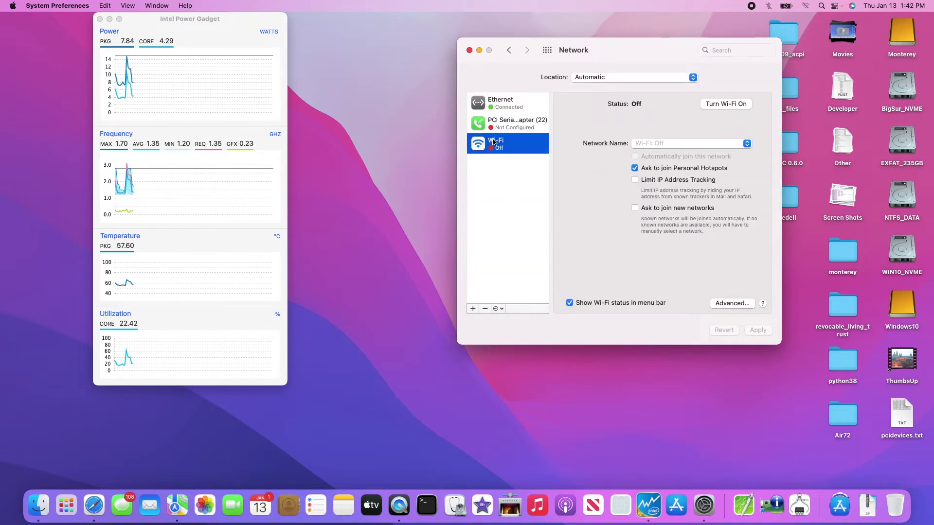
{"action": "left_click", "coordinate": [735, 104]}
{"action": "key", "text": "super+l"}
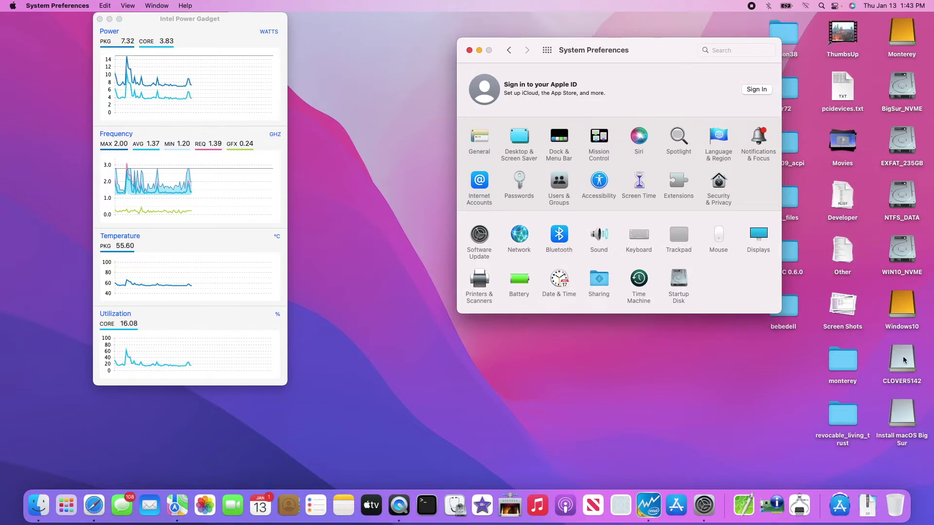
- Open the EFI > CLOVER > ACPI > patched folder on the CLOVER5142 volume
{"action": "double_click", "coordinate": [902, 359]}
{"action": "double_click", "coordinate": [424, 134]}
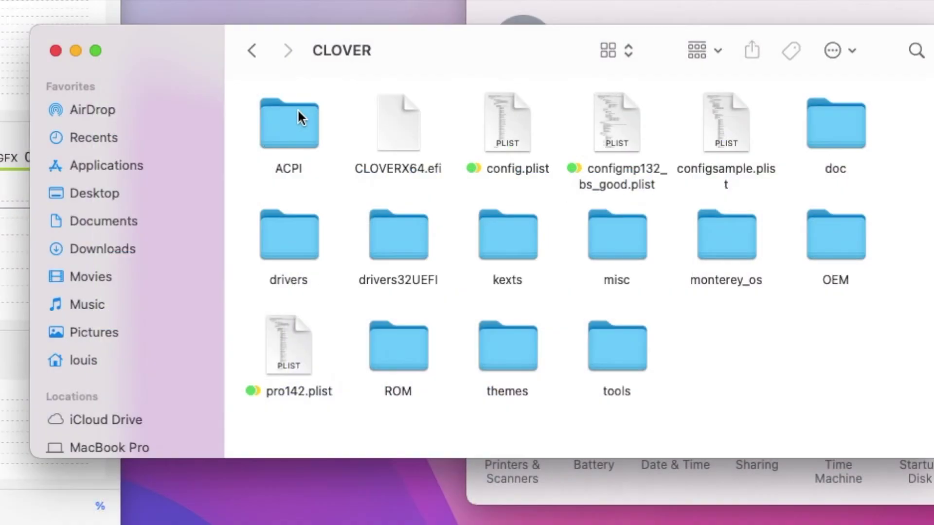
{"action": "left_click", "coordinate": [373, 119]}
{"action": "double_click", "coordinate": [298, 115]}
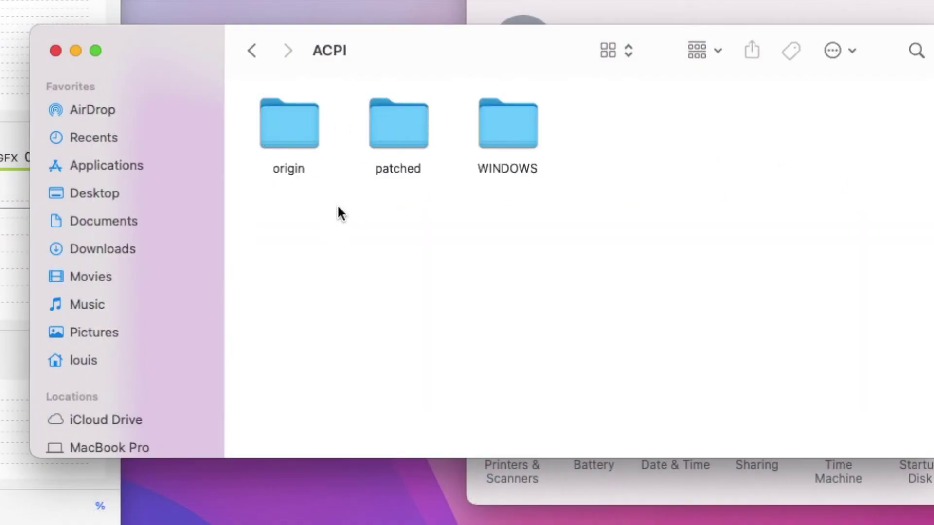
{"action": "left_click", "coordinate": [395, 130]}
{"action": "double_click", "coordinate": [395, 130]}
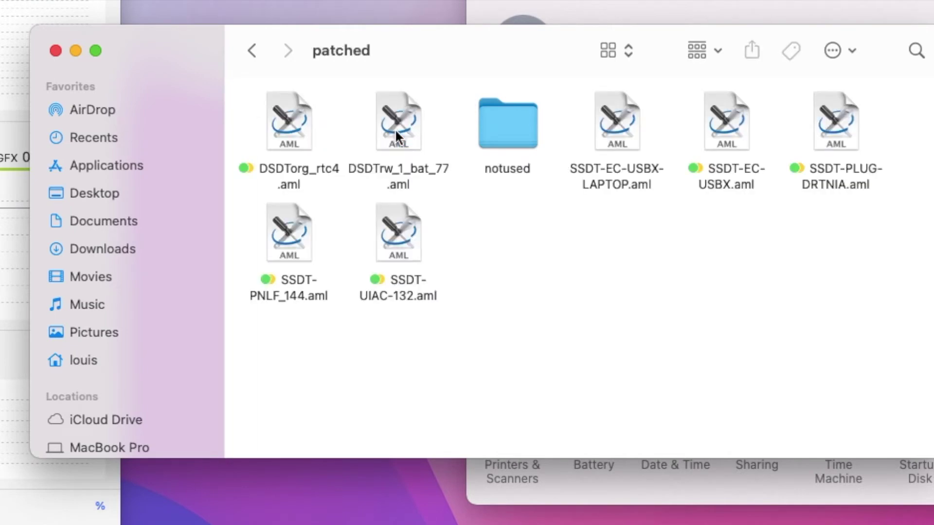
- Give SSDT-EC-USBX-LAPTOP.aml a red tag
{"action": "left_click", "coordinate": [287, 169]}
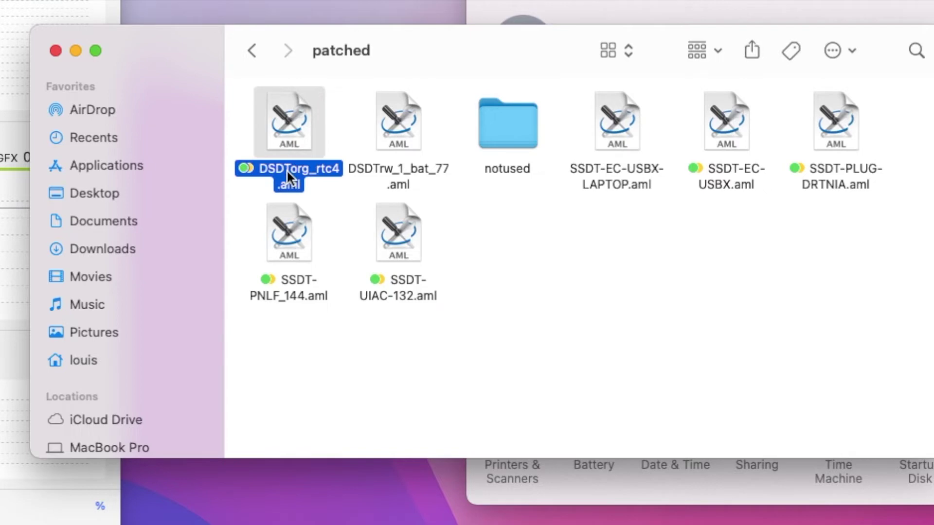
{"action": "left_click", "coordinate": [615, 184]}
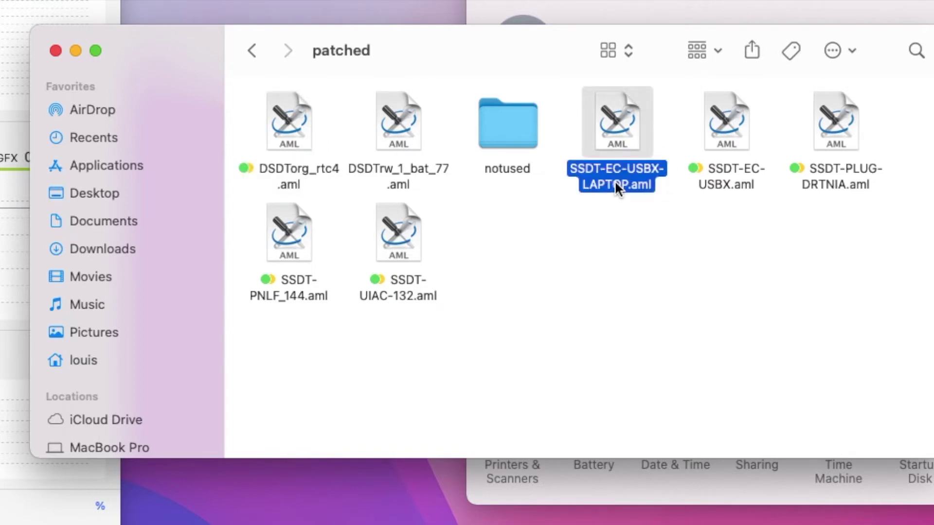
{"action": "right_click", "coordinate": [615, 180]}
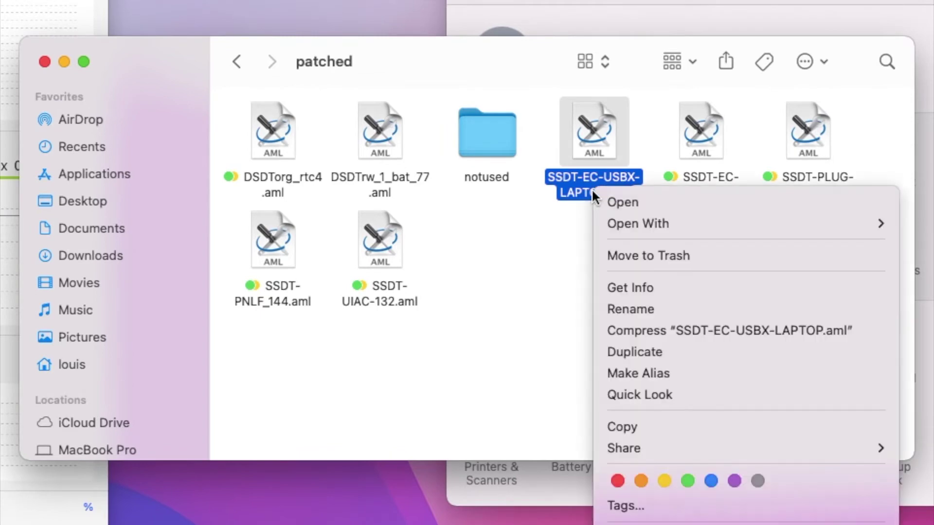
{"action": "left_click", "coordinate": [617, 481]}
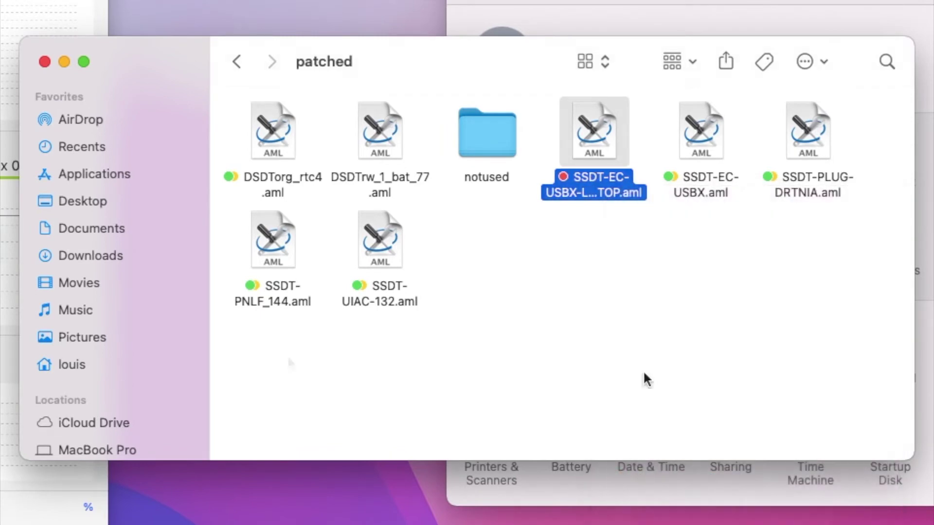
{"action": "left_click", "coordinate": [354, 322]}
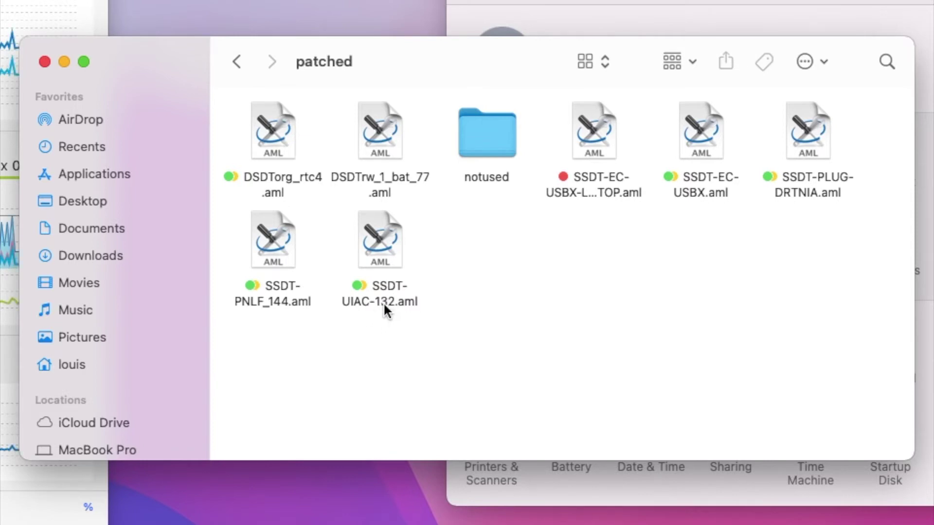
{"action": "left_click", "coordinate": [380, 244]}
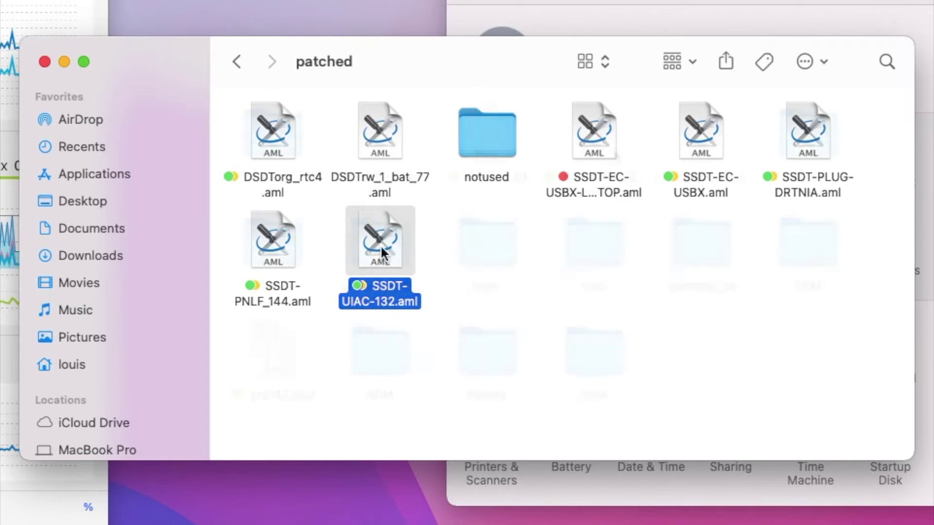
- Go back to the CLOVER folder and open the drivers folder
{"action": "key", "text": "super+bracketleft"}
{"action": "left_click", "coordinate": [264, 231]}
{"action": "double_click", "coordinate": [264, 232]}
- View the UEFI drivers, then open kexts > Other and select ACPIBatteryManager.kext
{"action": "double_click", "coordinate": [495, 116]}
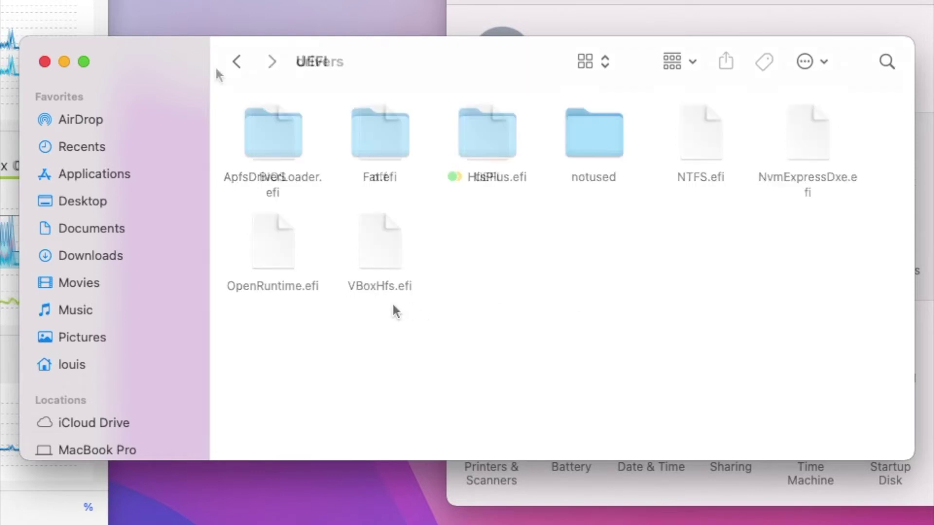
{"action": "left_click", "coordinate": [229, 57]}
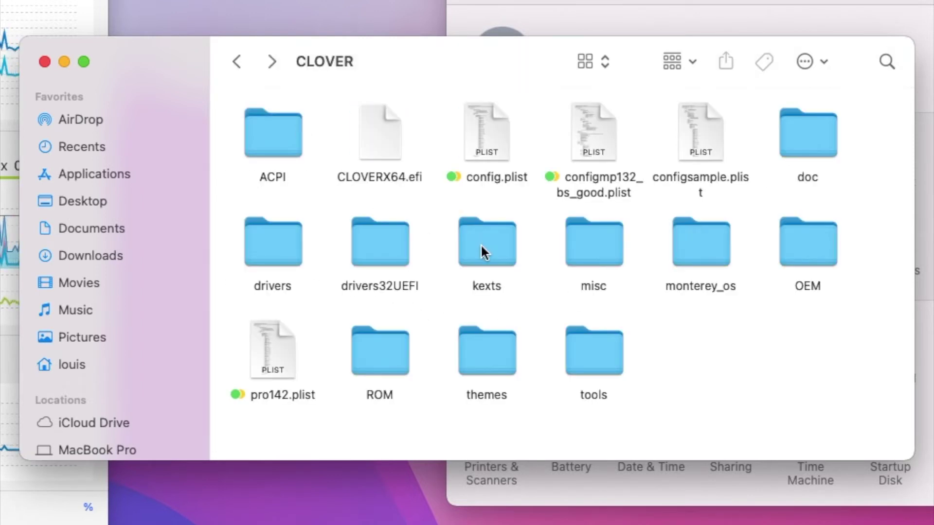
{"action": "double_click", "coordinate": [481, 244]}
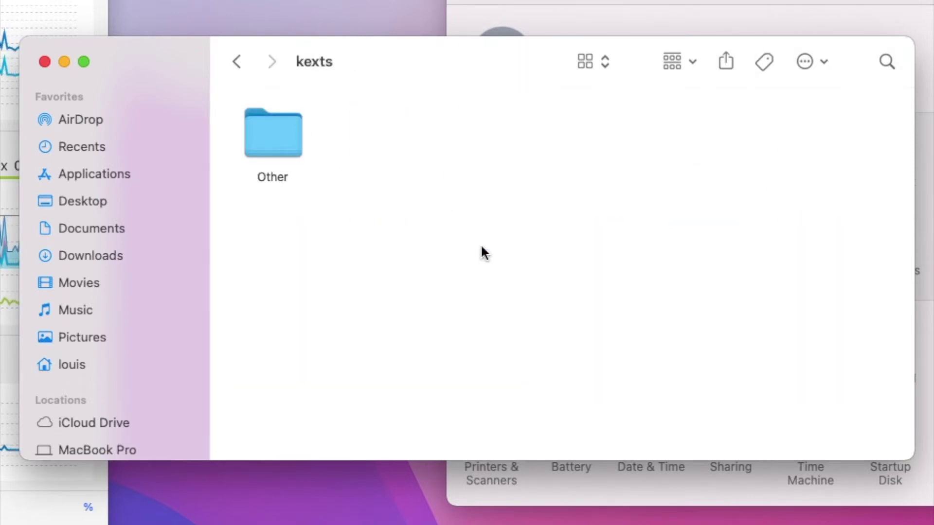
{"action": "left_click", "coordinate": [283, 147]}
{"action": "double_click", "coordinate": [283, 147]}
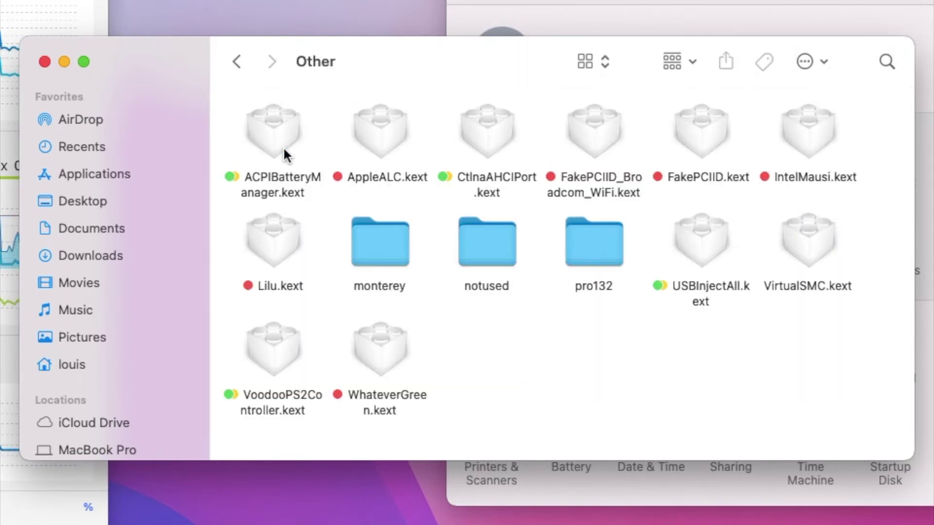
{"action": "left_click", "coordinate": [281, 197]}
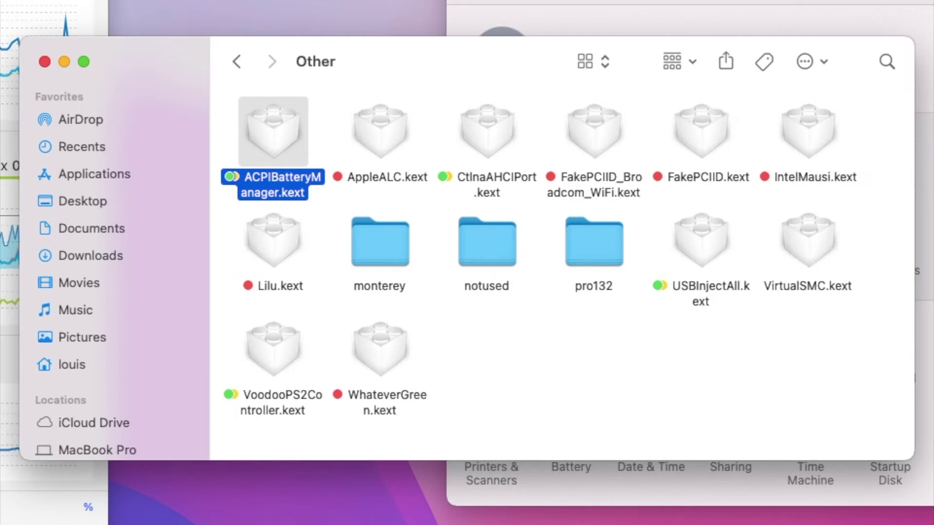
- Use AppleALC.kext's context menu, close the DPCIManager window and select CtlnaAHCIPort.kext
{"action": "left_click", "coordinate": [380, 124]}
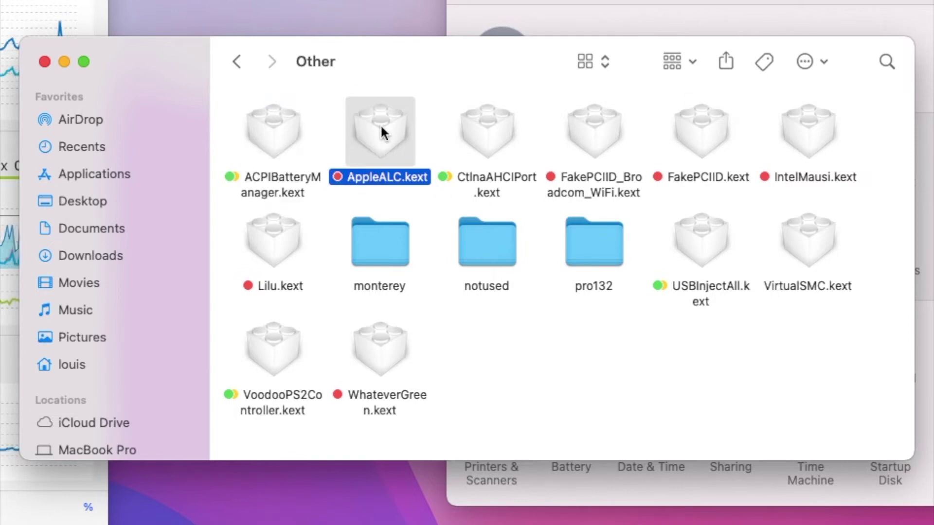
{"action": "right_click", "coordinate": [380, 124]}
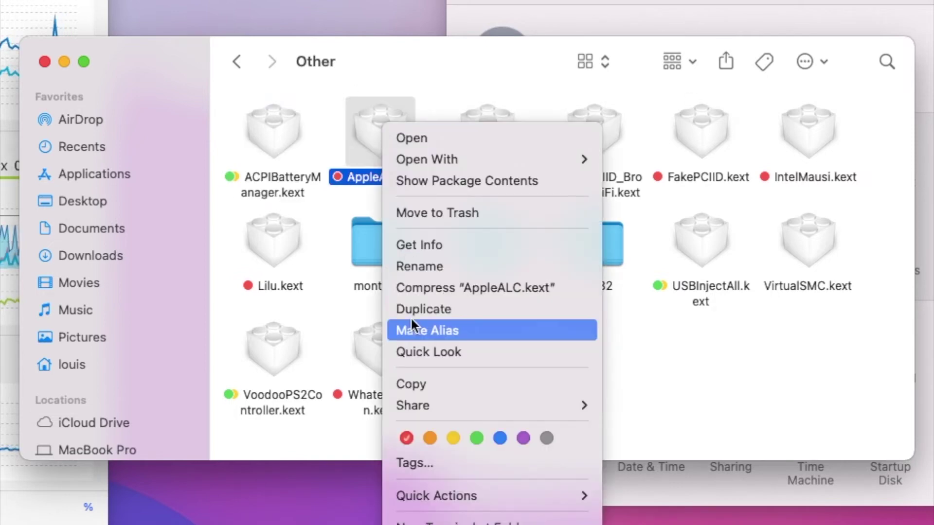
{"action": "left_click", "coordinate": [420, 244]}
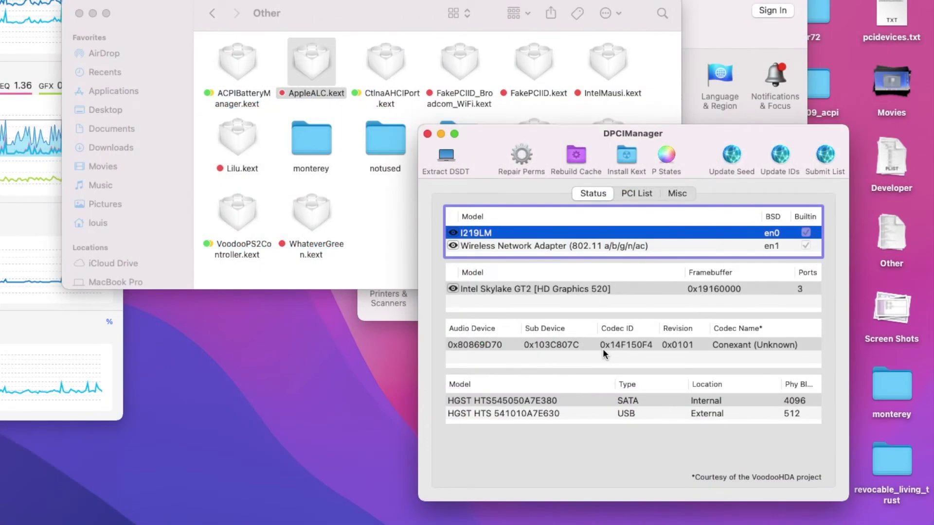
{"action": "left_click", "coordinate": [428, 134]}
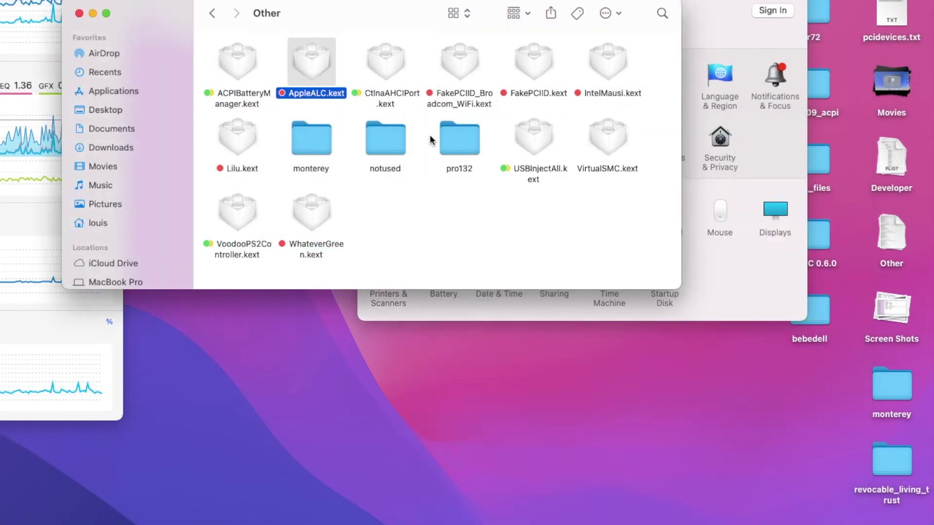
{"action": "left_click", "coordinate": [387, 63]}
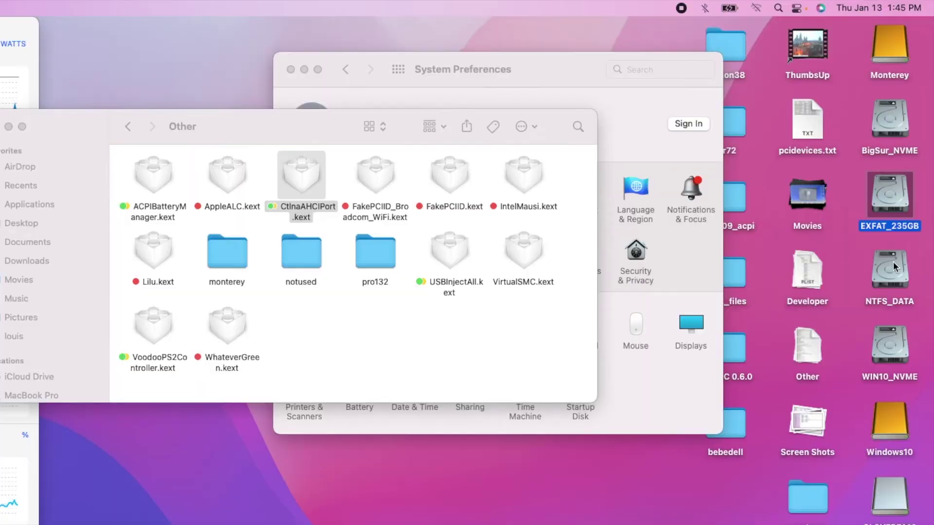
{"action": "left_click", "coordinate": [892, 263]}
{"action": "left_click", "coordinate": [889, 336]}
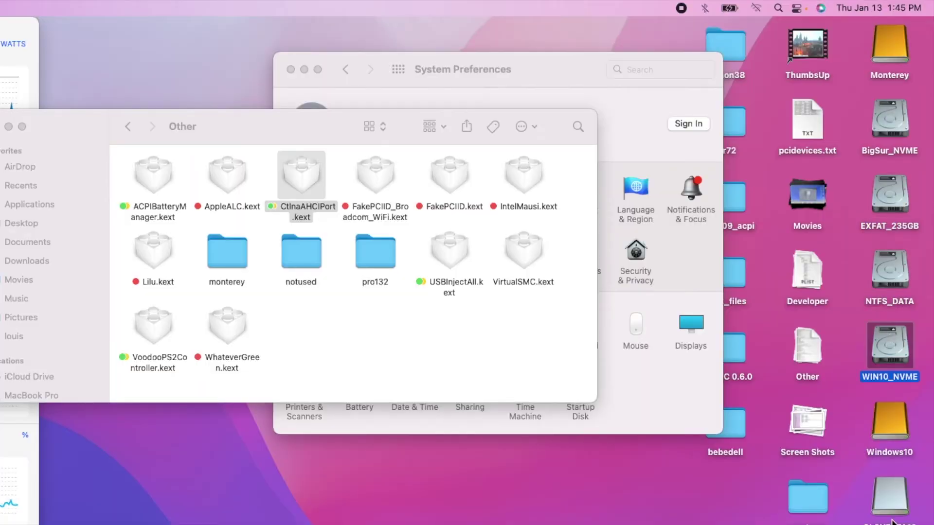
{"action": "left_click", "coordinate": [891, 519]}
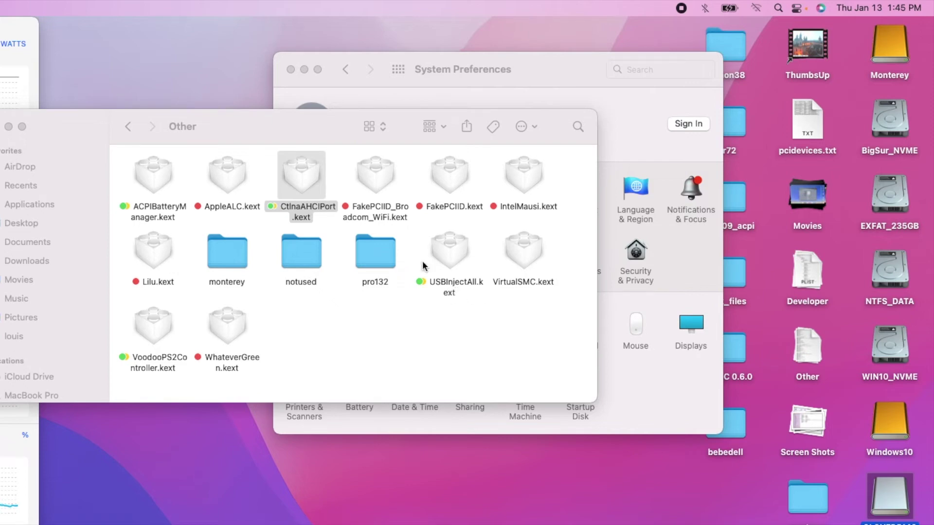
{"action": "left_click", "coordinate": [153, 259]}
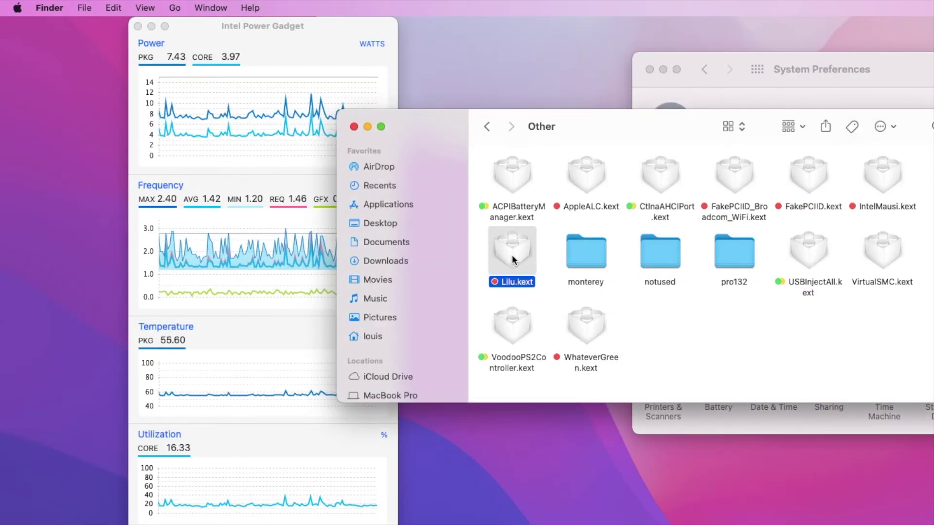
{"action": "key", "text": "super+i"}
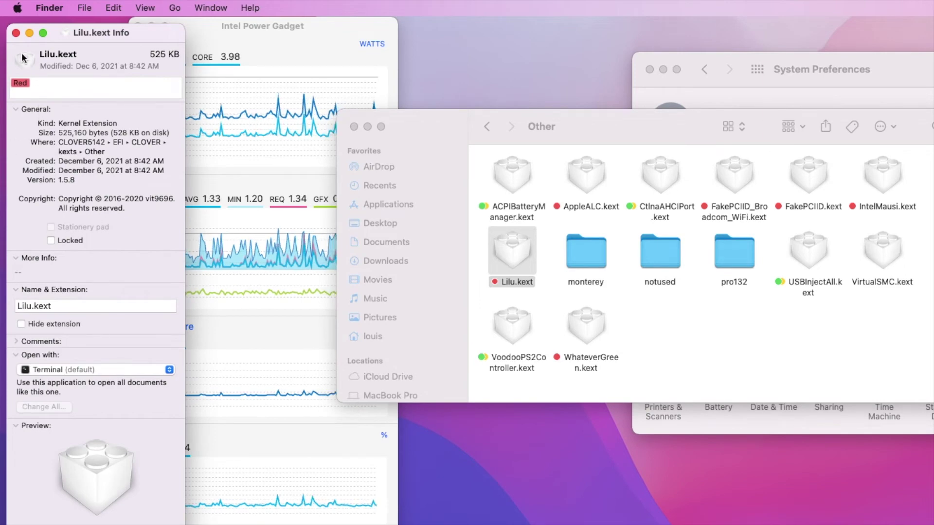
{"action": "key", "text": "super+w"}
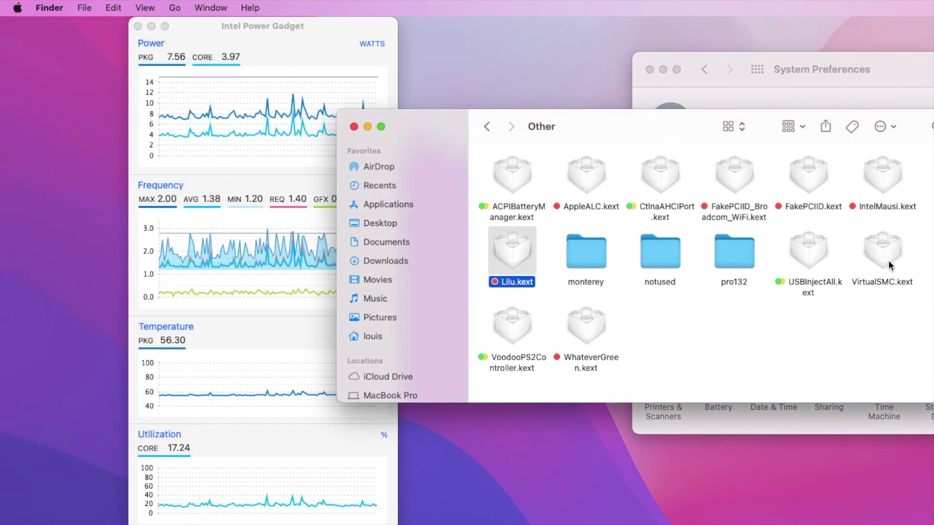
{"action": "left_click", "coordinate": [888, 265]}
{"action": "right_click", "coordinate": [888, 265]}
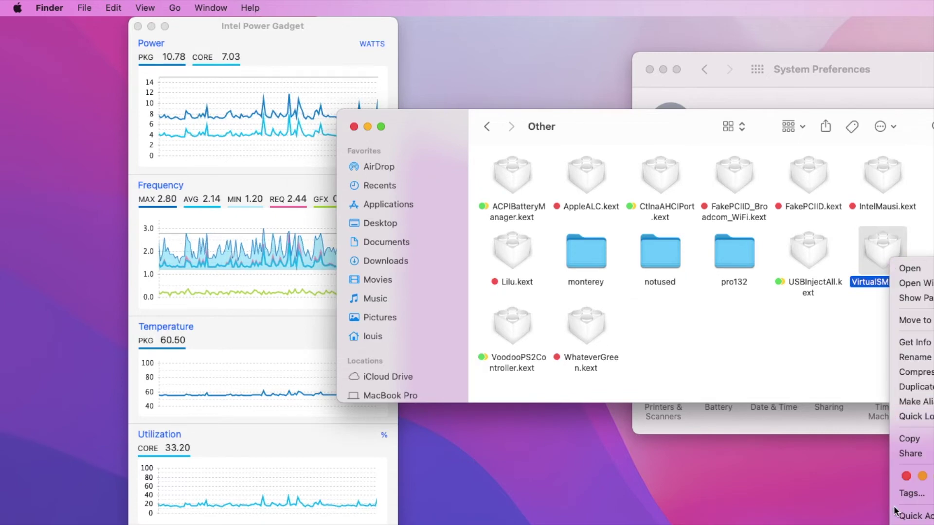
{"action": "left_click", "coordinate": [906, 476]}
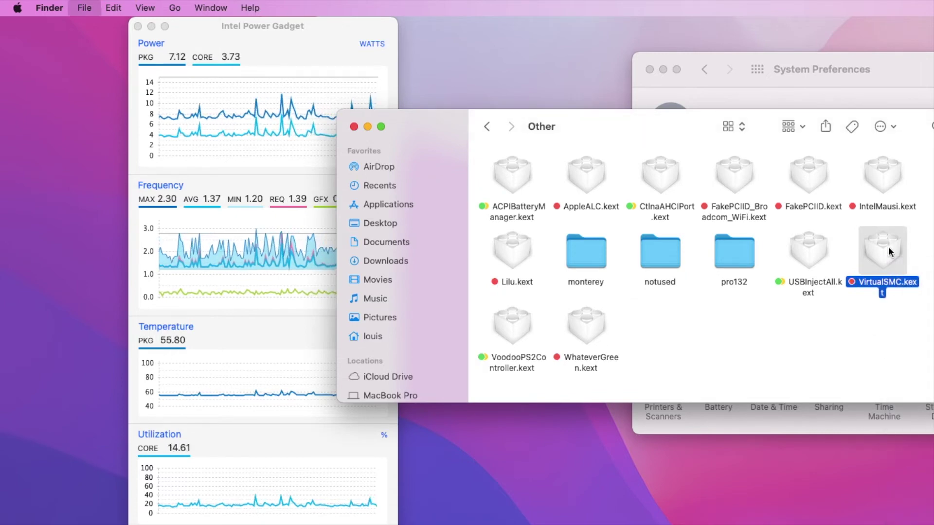
{"action": "key", "text": "super+i"}
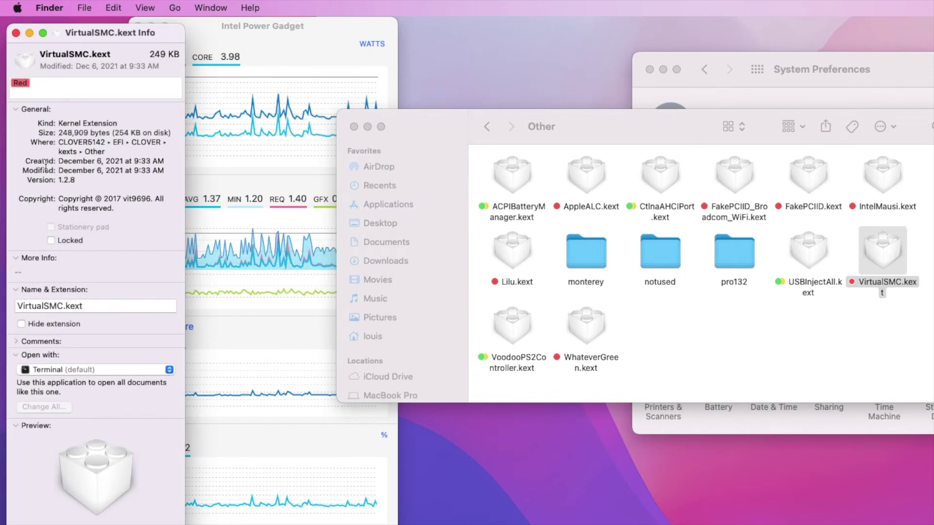
{"action": "left_click", "coordinate": [15, 33]}
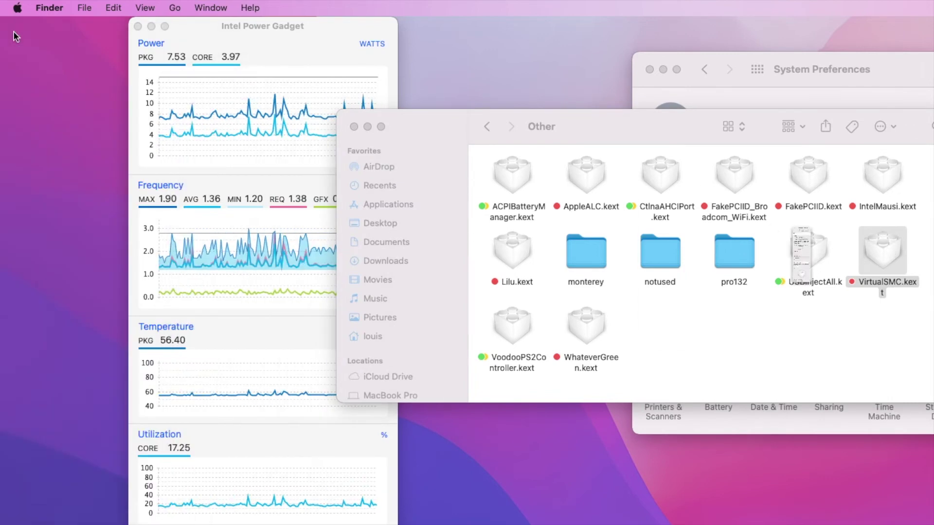
{"action": "left_click", "coordinate": [806, 247]}
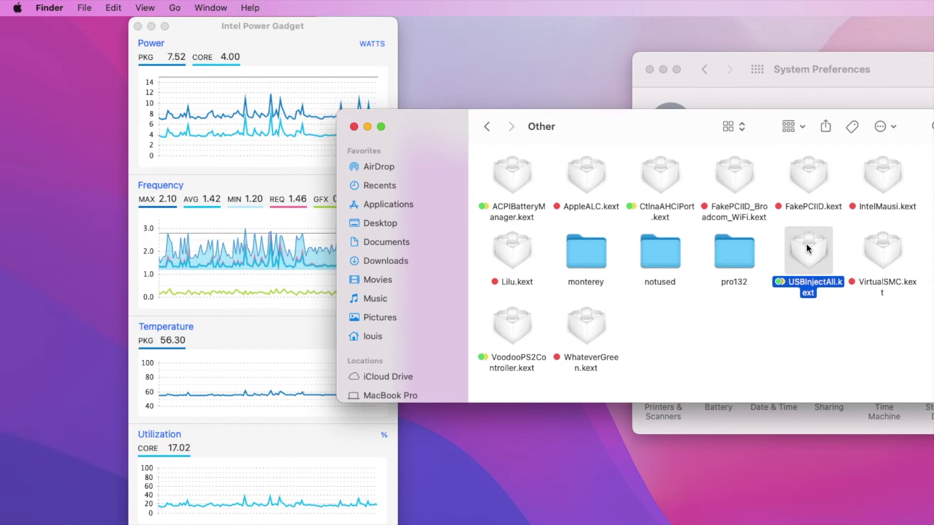
{"action": "key", "text": "super+i"}
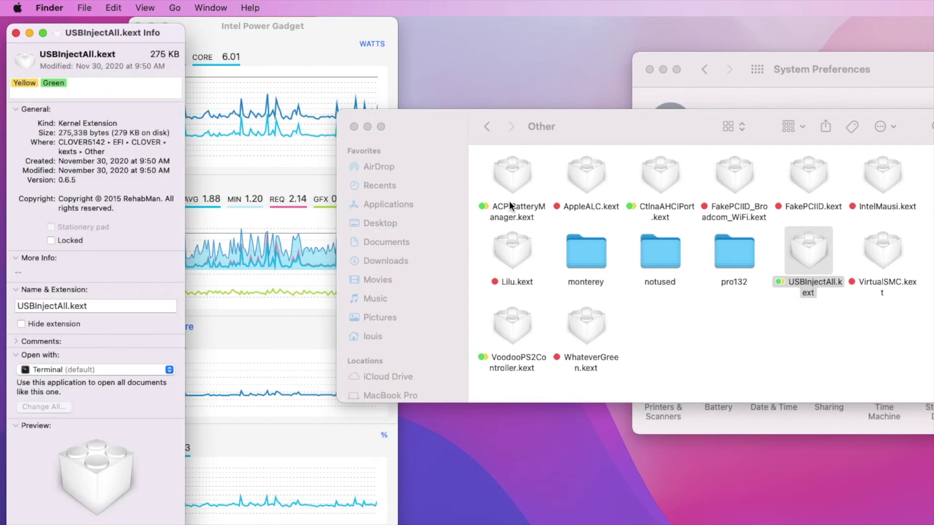
{"action": "left_click", "coordinate": [16, 33]}
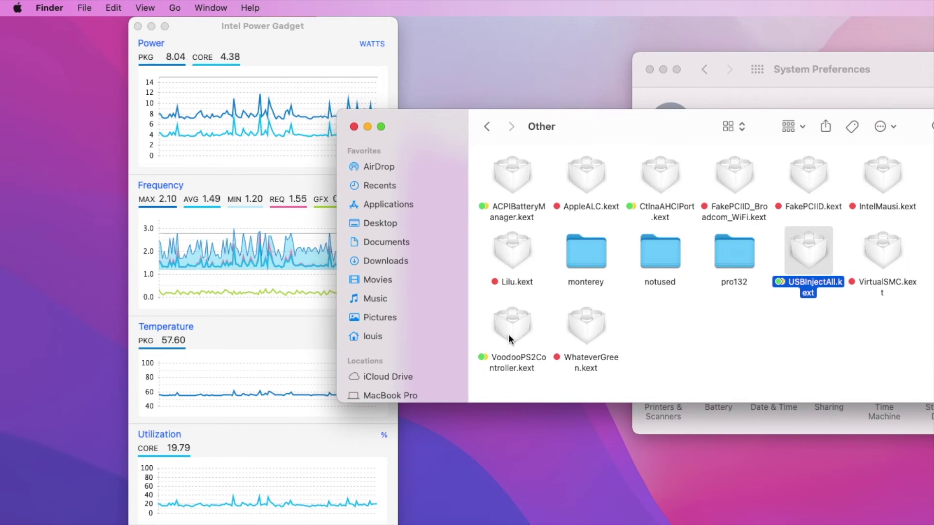
{"action": "left_click", "coordinate": [510, 339]}
{"action": "key", "text": "super+i"}
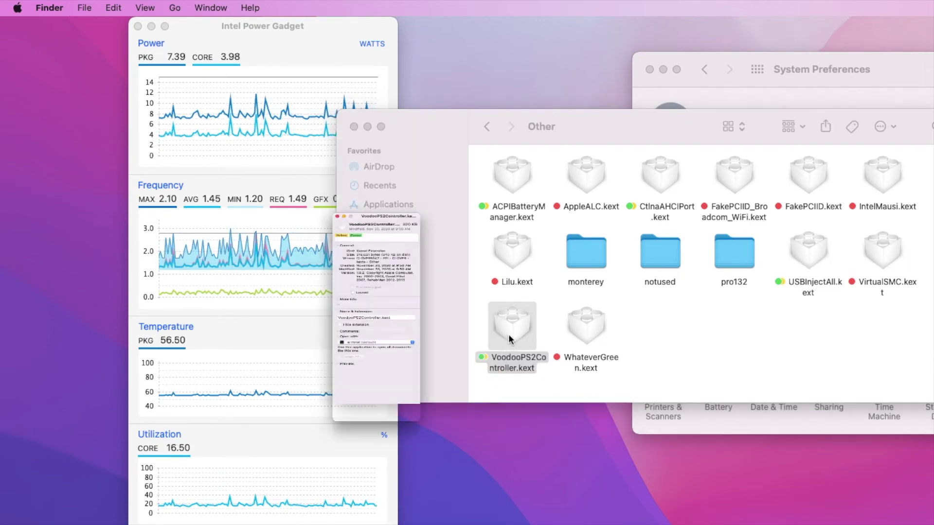
{"action": "left_click", "coordinate": [16, 33]}
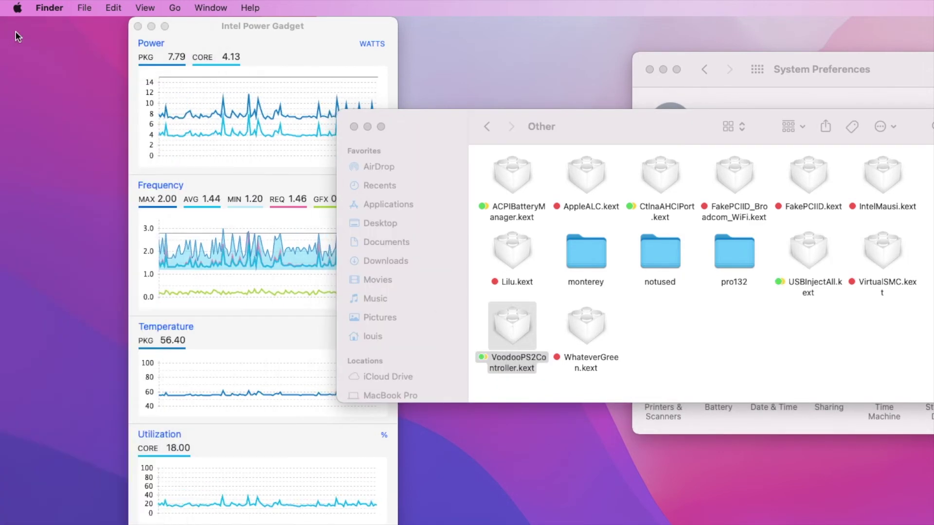
{"action": "left_click", "coordinate": [580, 331]}
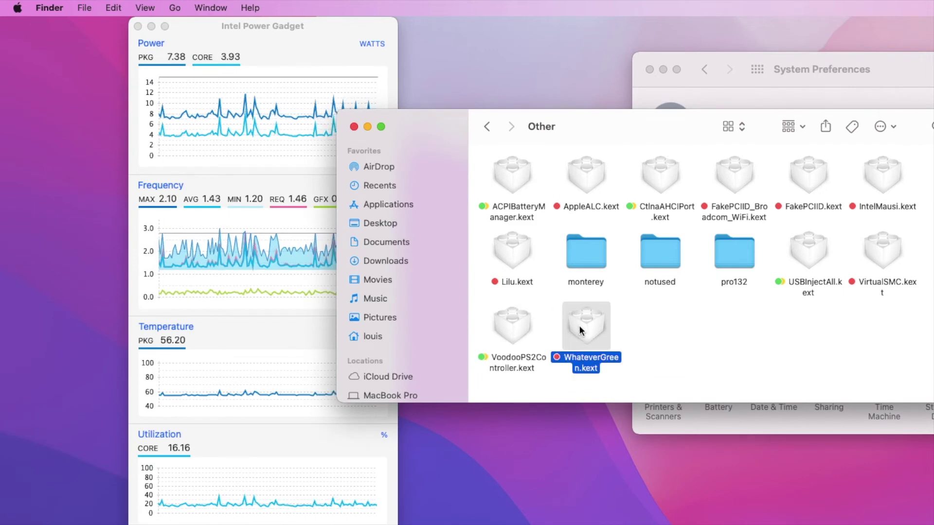
{"action": "key", "text": "super+i"}
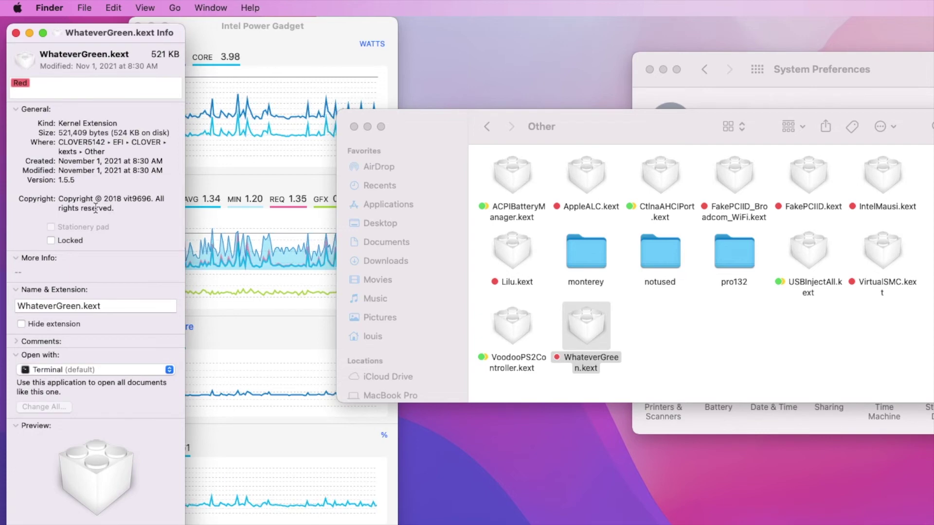
{"action": "left_click", "coordinate": [16, 33]}
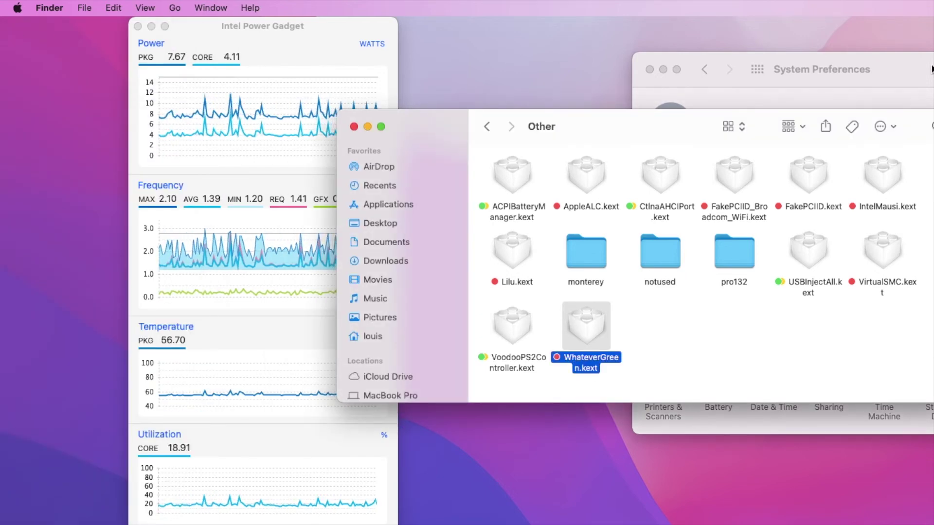
{"action": "left_click", "coordinate": [904, 92]}
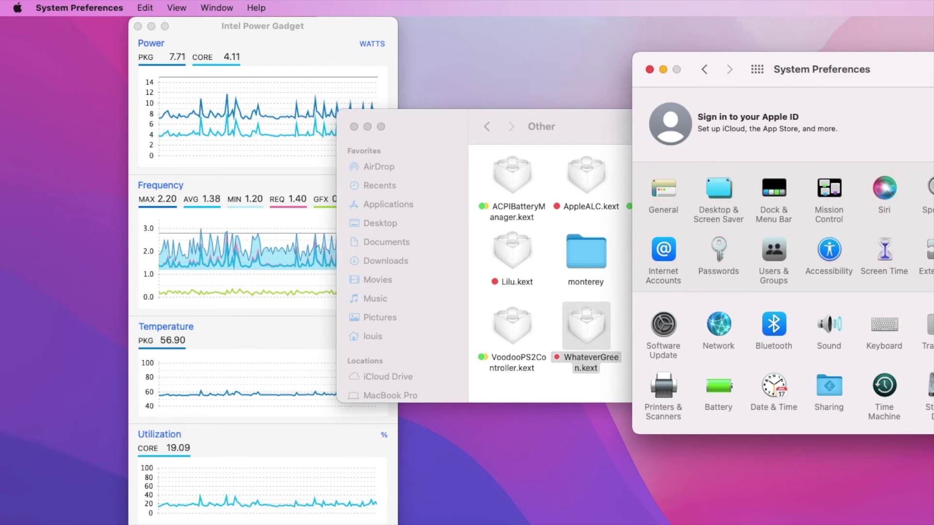
- Enable trackpad tap to click, review Scroll & Zoom and More Gestures, then close System Preferences
{"action": "left_click", "coordinate": [929, 325]}
{"action": "left_click", "coordinate": [662, 209]}
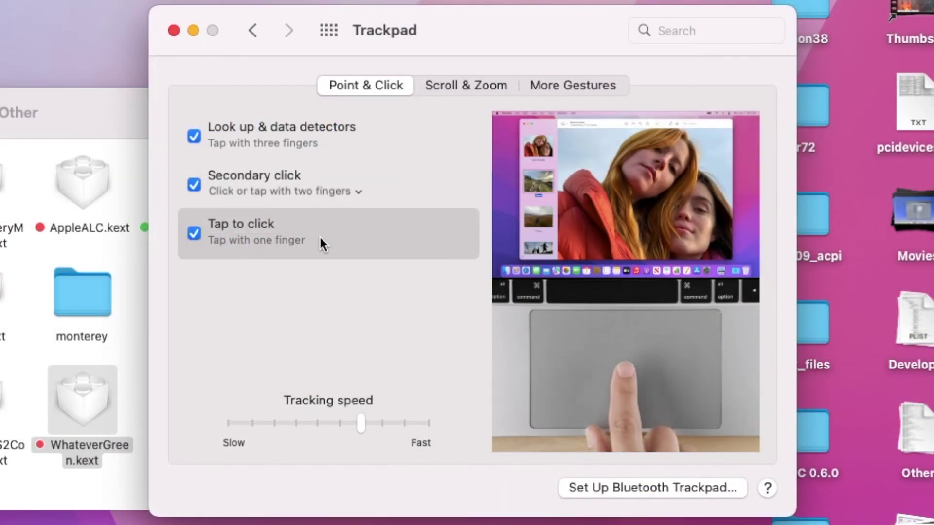
{"action": "left_click", "coordinate": [459, 81]}
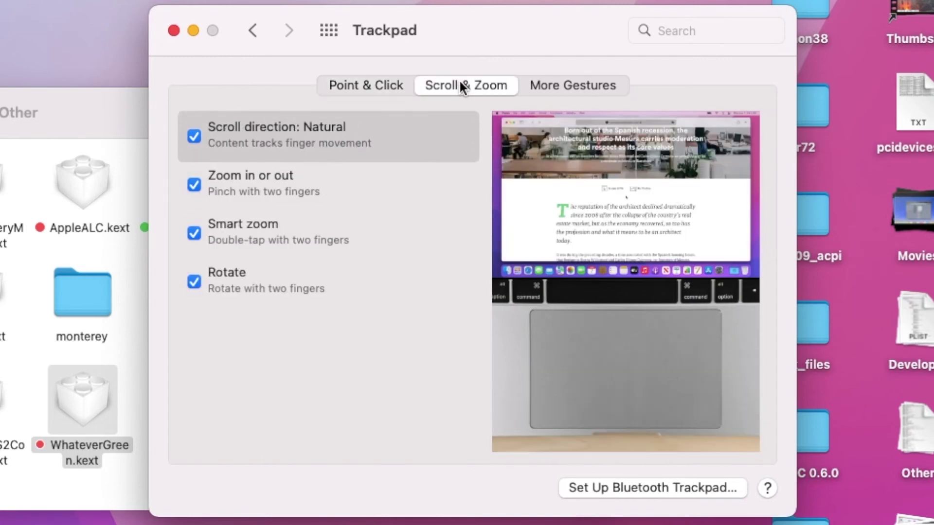
{"action": "left_click", "coordinate": [583, 85]}
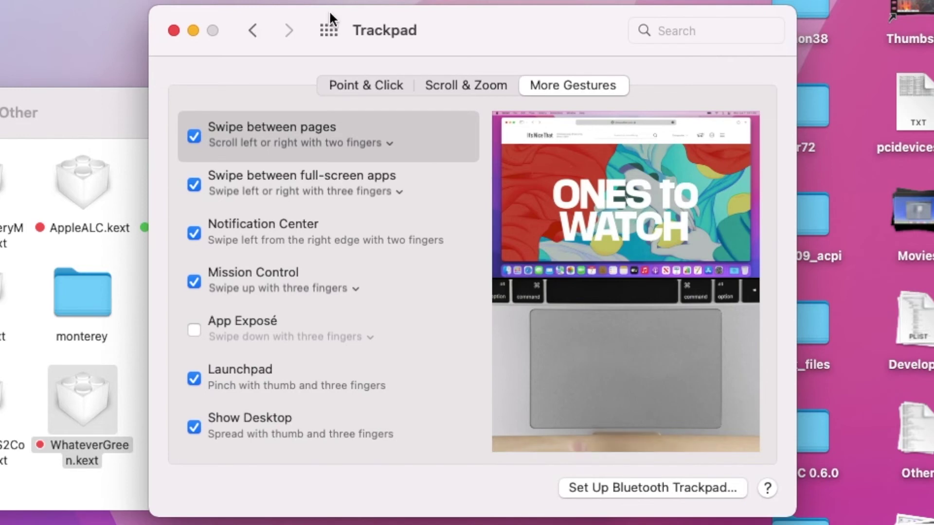
{"action": "left_click", "coordinate": [329, 30]}
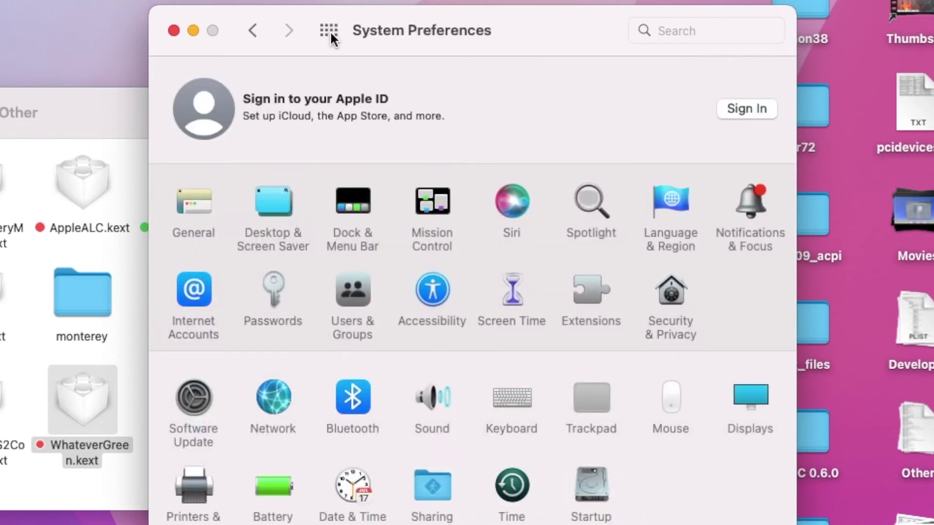
{"action": "left_click", "coordinate": [175, 30]}
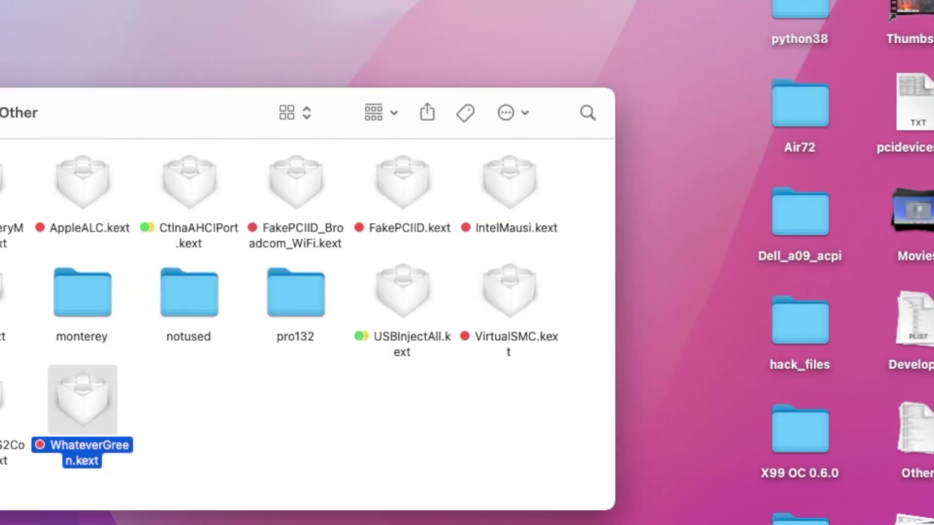
- Minimize the kexts Other Finder window
{"action": "key", "text": "super+m"}
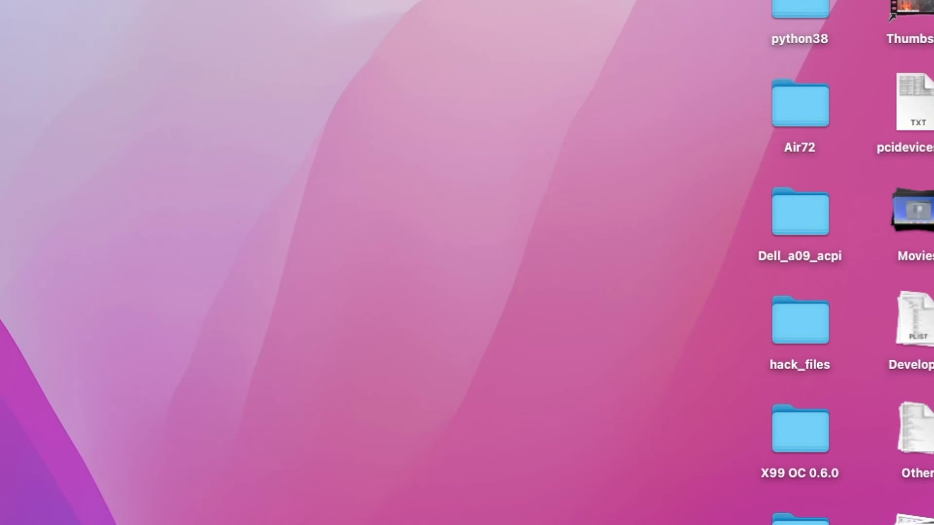